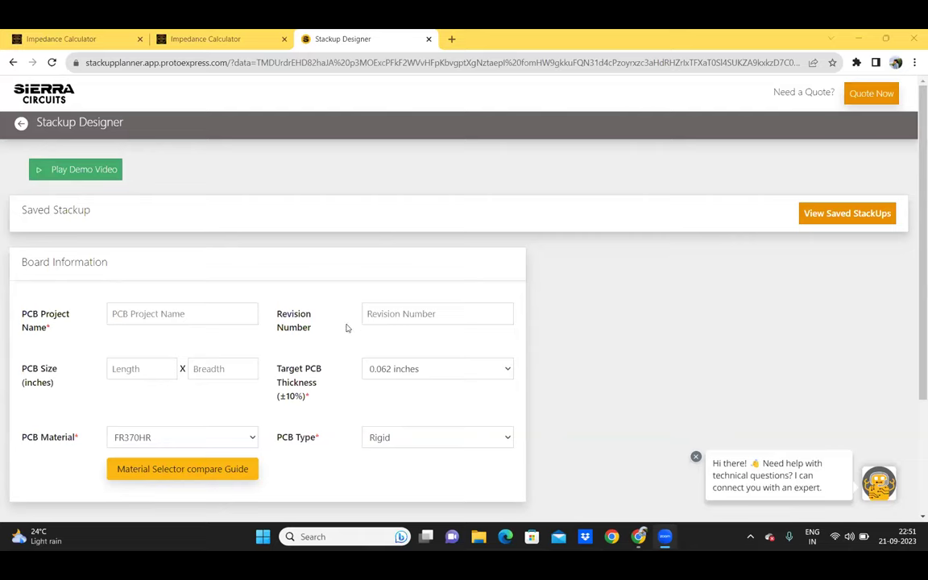
# Fill in the board information with project name Demo, revision number 1 and a PCB size of 2 x 2 inches.
pyautogui.click(126, 313)
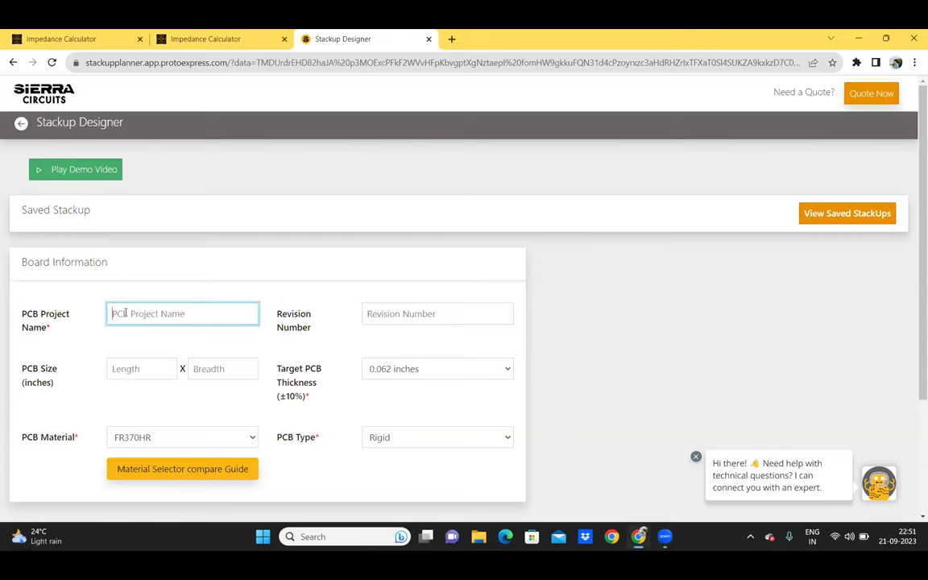
pyautogui.write('Demo')
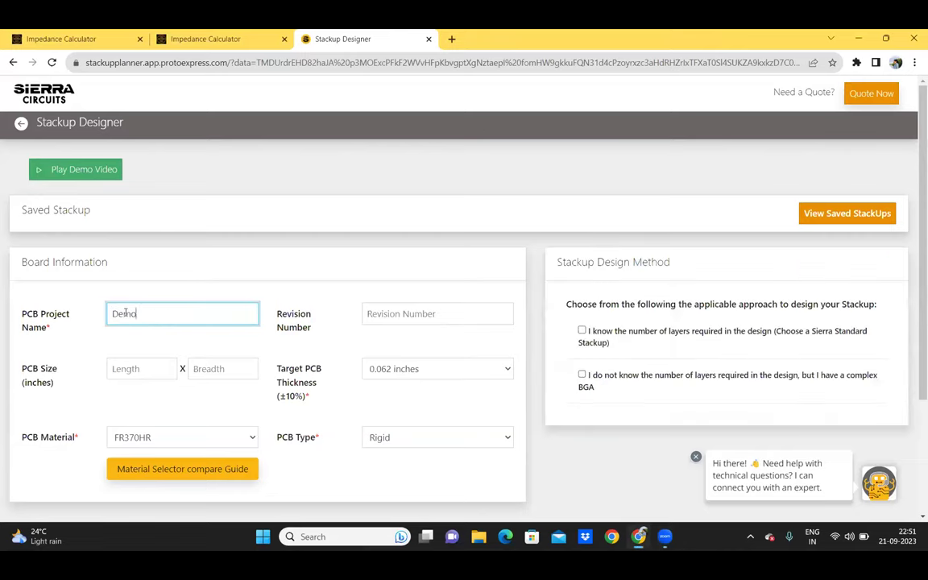
pyautogui.click(389, 304)
pyautogui.write('1')
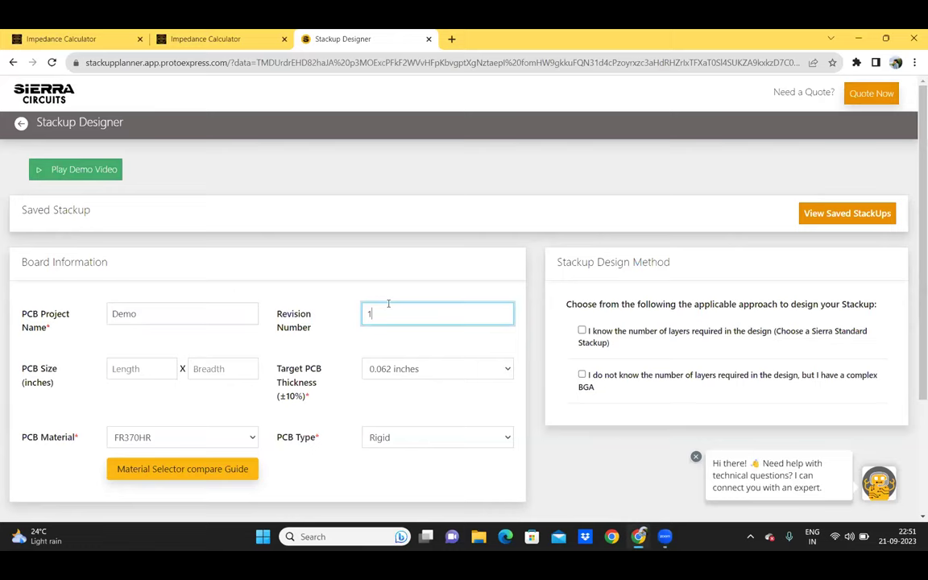
pyautogui.click(135, 368)
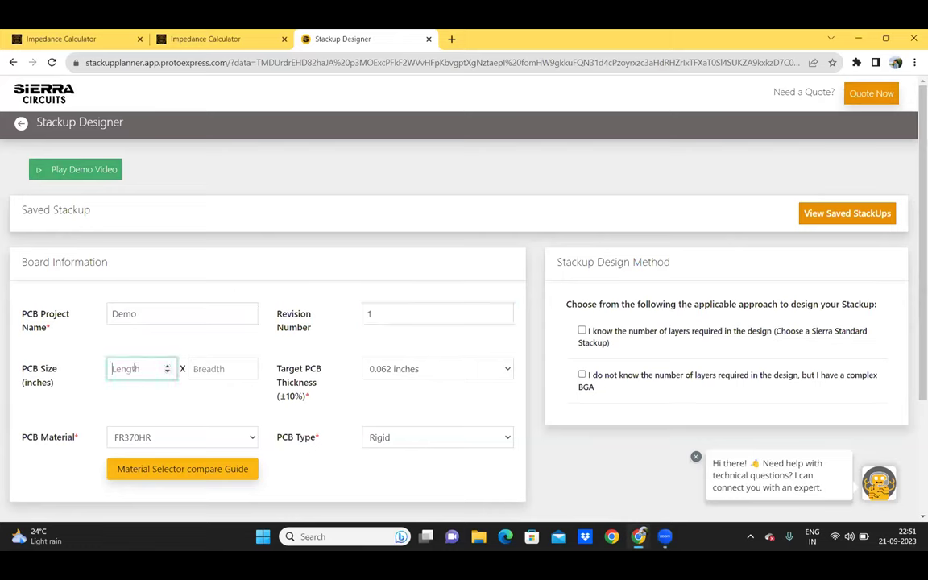
pyautogui.write('2')
pyautogui.click(197, 368)
pyautogui.write('2')
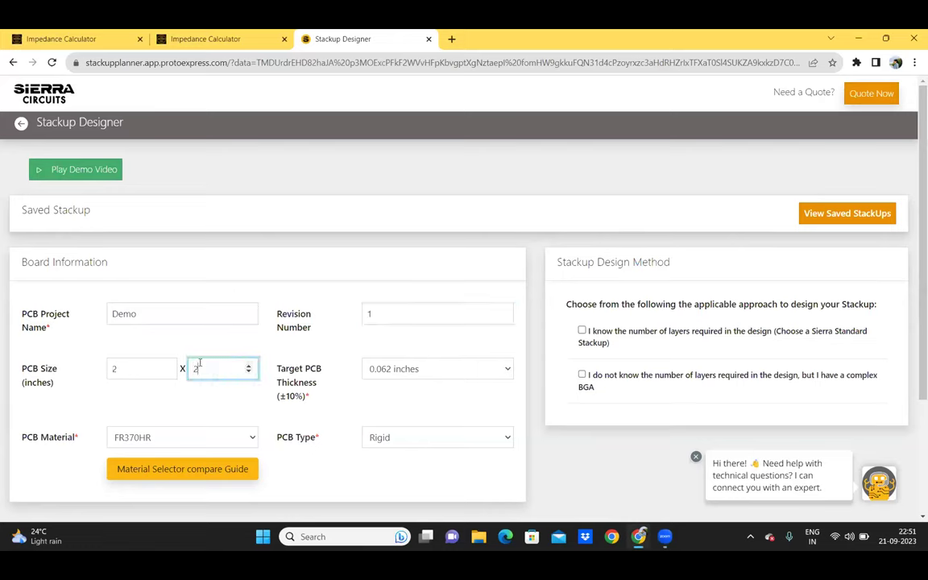
# Choose a target PCB thickness of 0.062 inches and keep FR370HR as the PCB material.
pyautogui.click(507, 372)
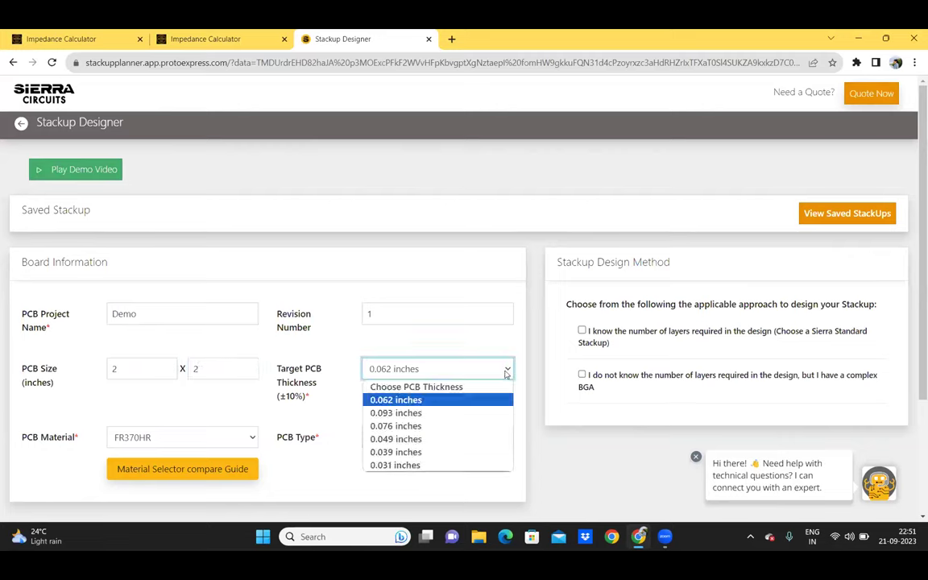
pyautogui.click(477, 401)
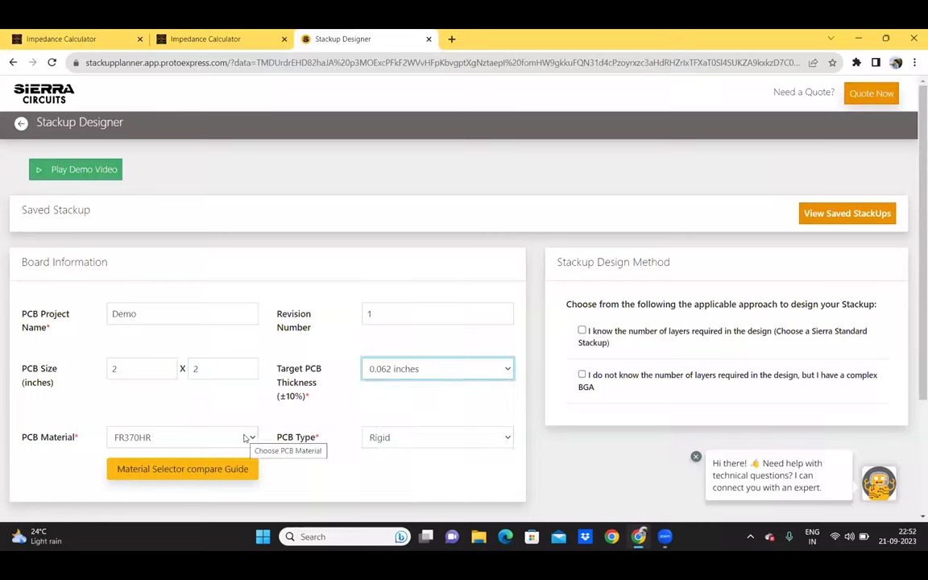
pyautogui.click(246, 438)
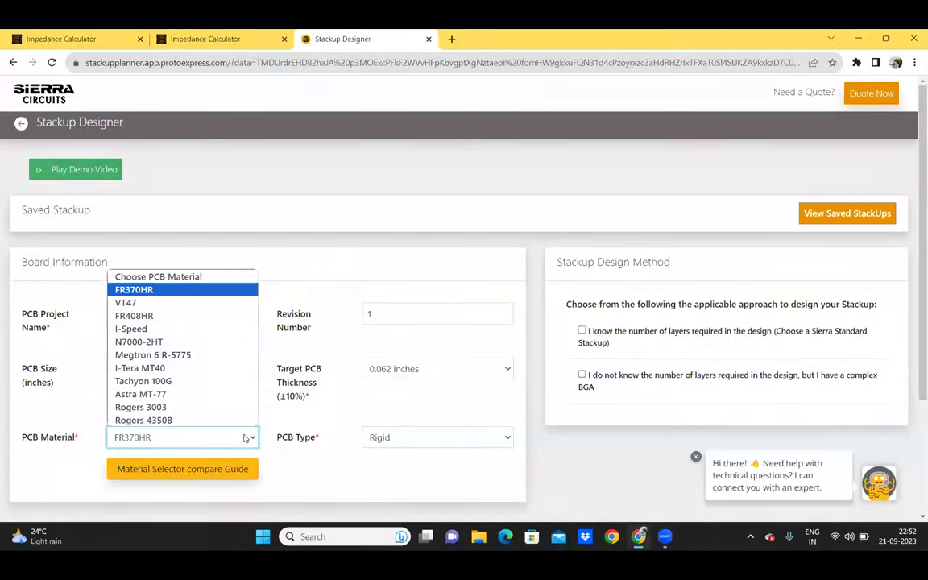
pyautogui.click(242, 440)
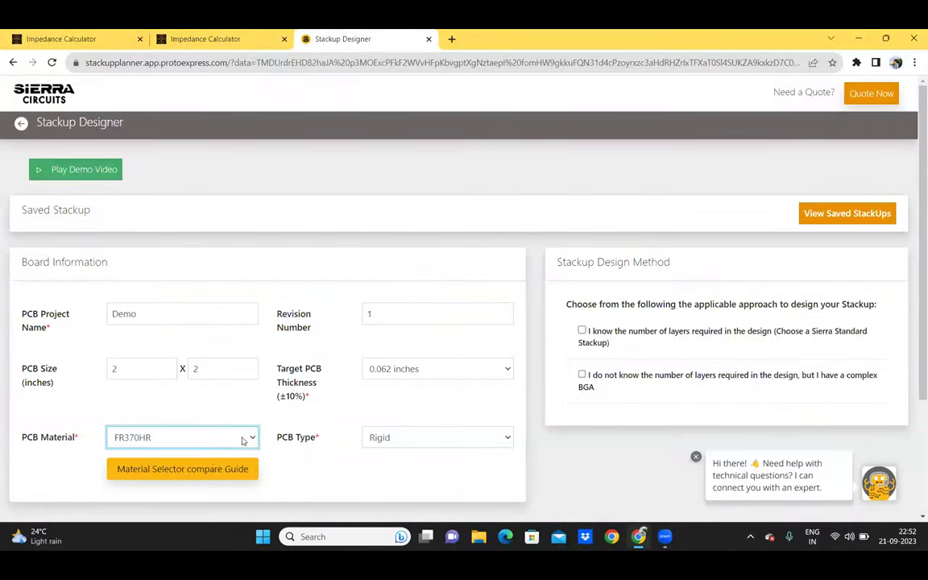
# Compare the I-Speed and N7000-2 HT materials in the material selector guide, and return to the board form.
pyautogui.click(200, 470)
pyautogui.click(282, 231)
pyautogui.click(282, 291)
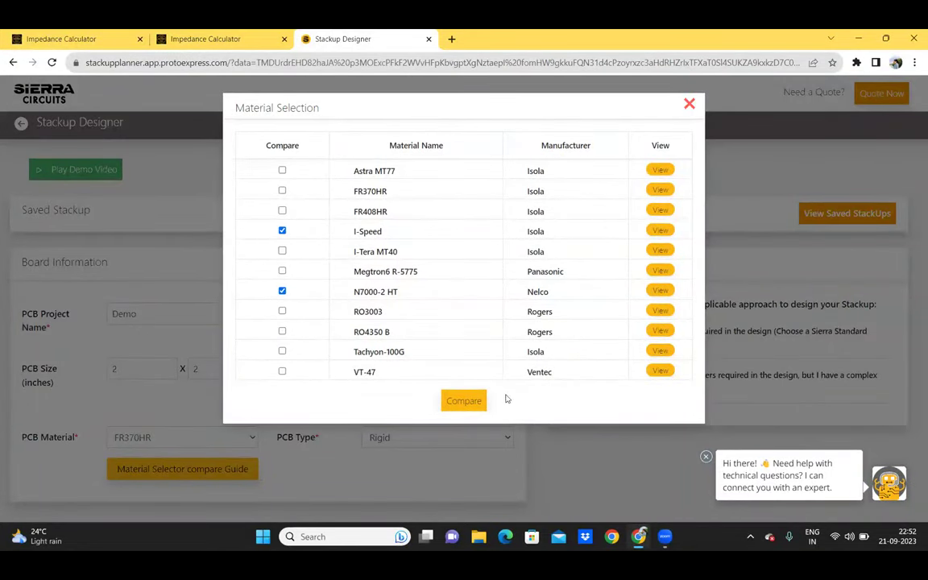
pyautogui.click(458, 401)
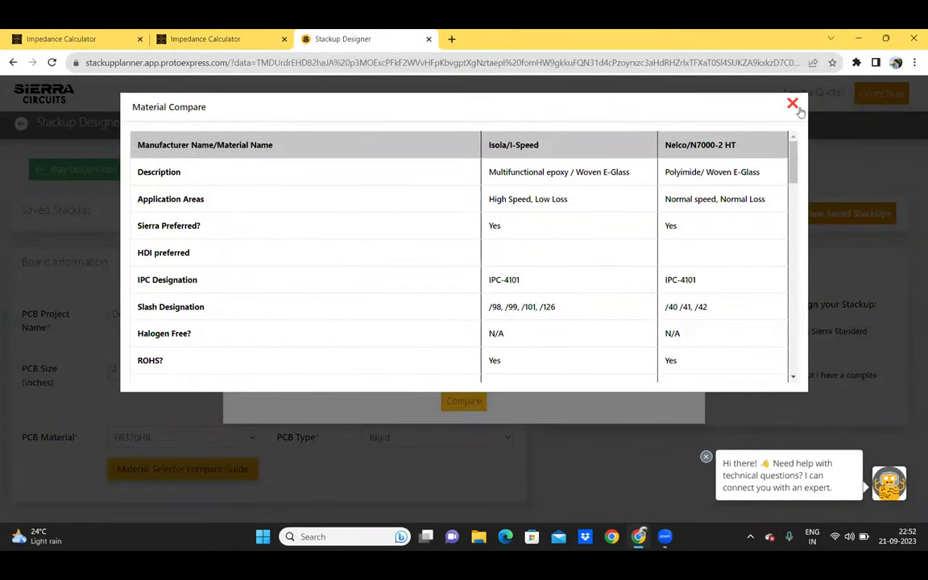
pyautogui.press('Escape')
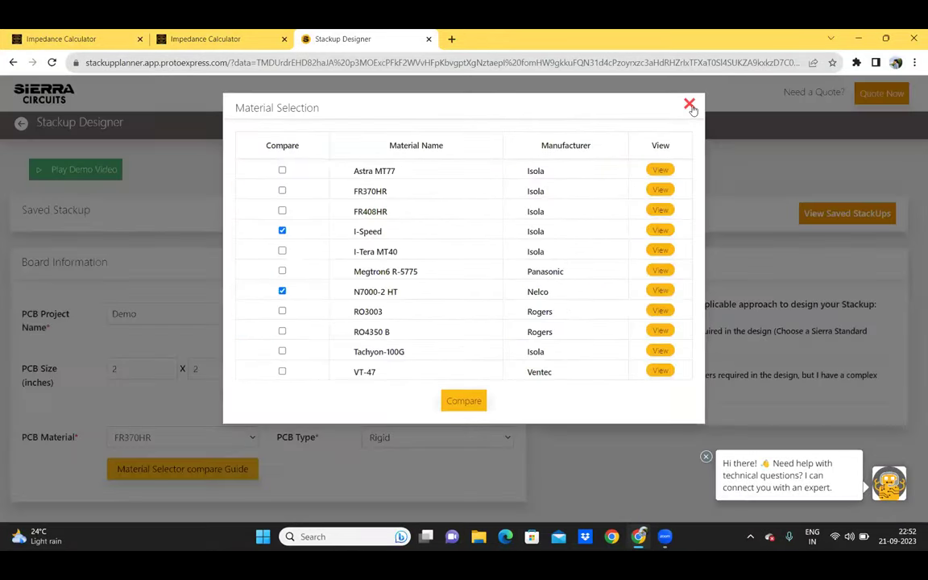
pyautogui.press('Escape')
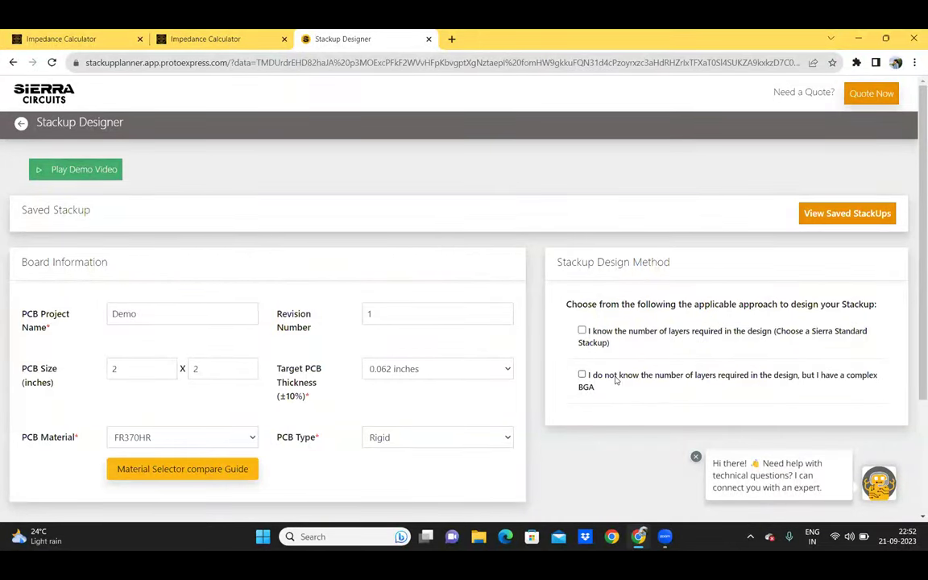
# Choose the design method for a known number of layers and set the layer count to 8.
pyautogui.click(582, 331)
pyautogui.scroll(-1, 916, 327)
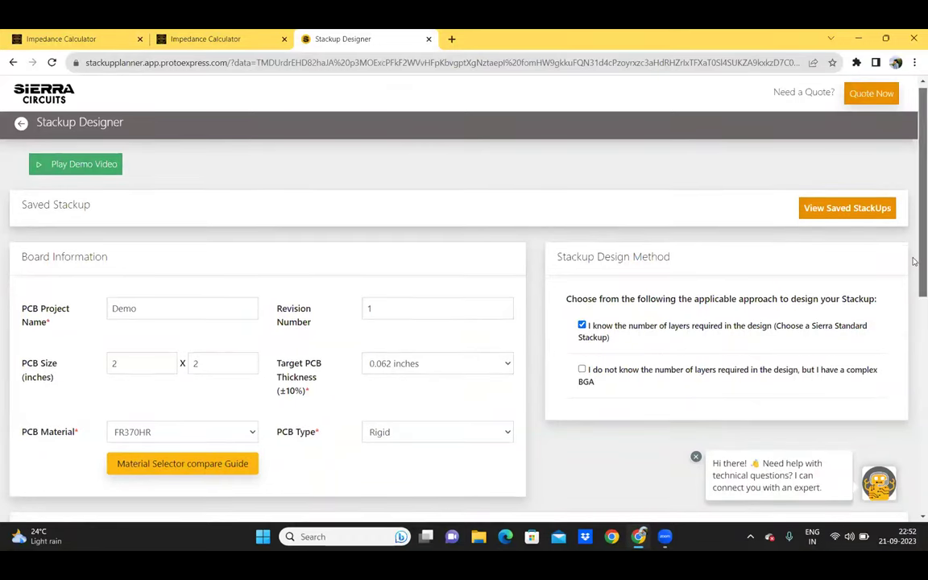
pyautogui.scroll(-2, 916, 326)
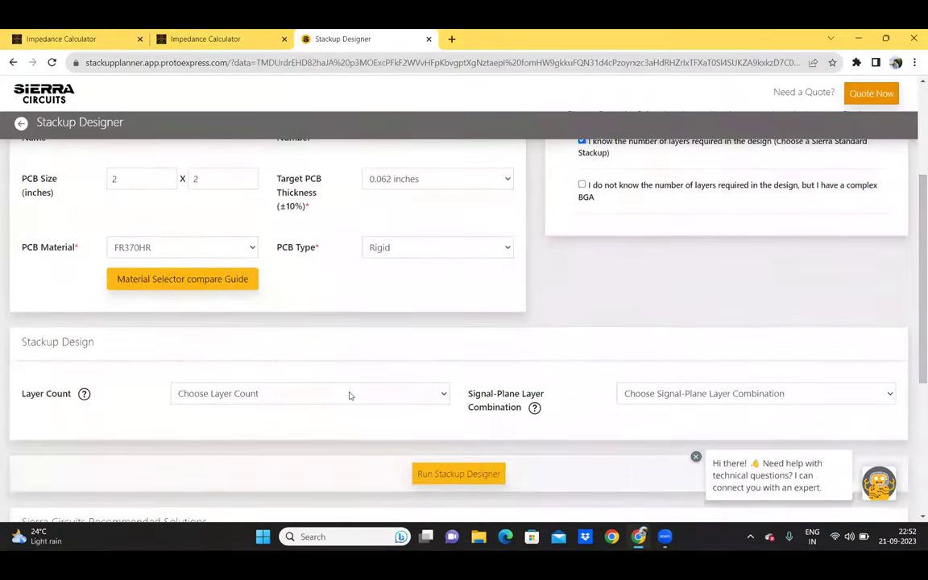
pyautogui.click(350, 394)
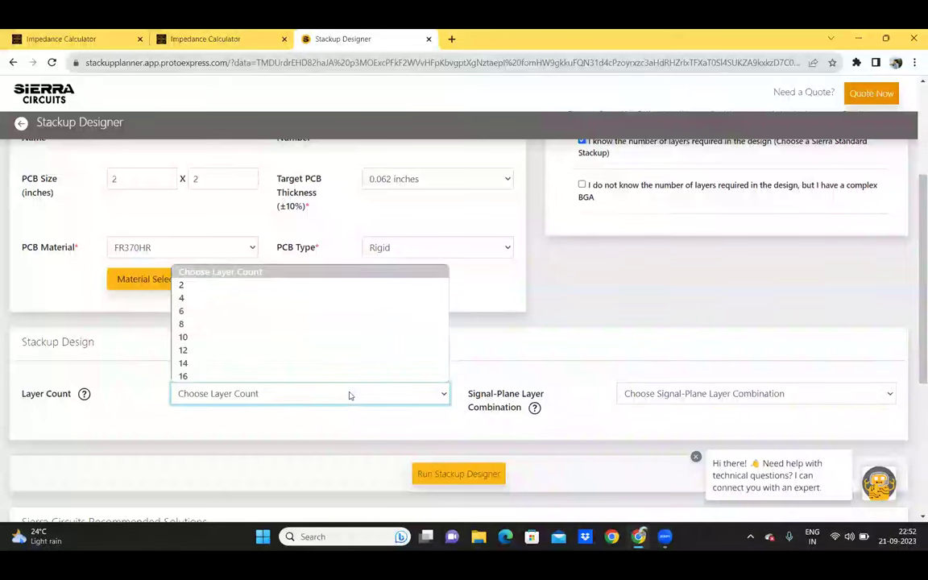
pyautogui.click(285, 326)
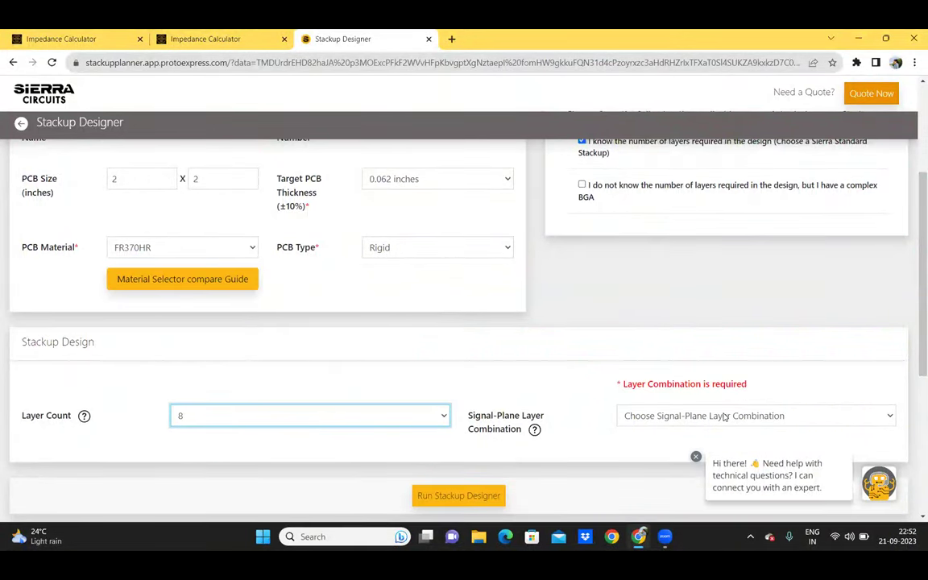
# Select the 4Signal 4Plane layer combination and run the stackup designer.
pyautogui.click(724, 416)
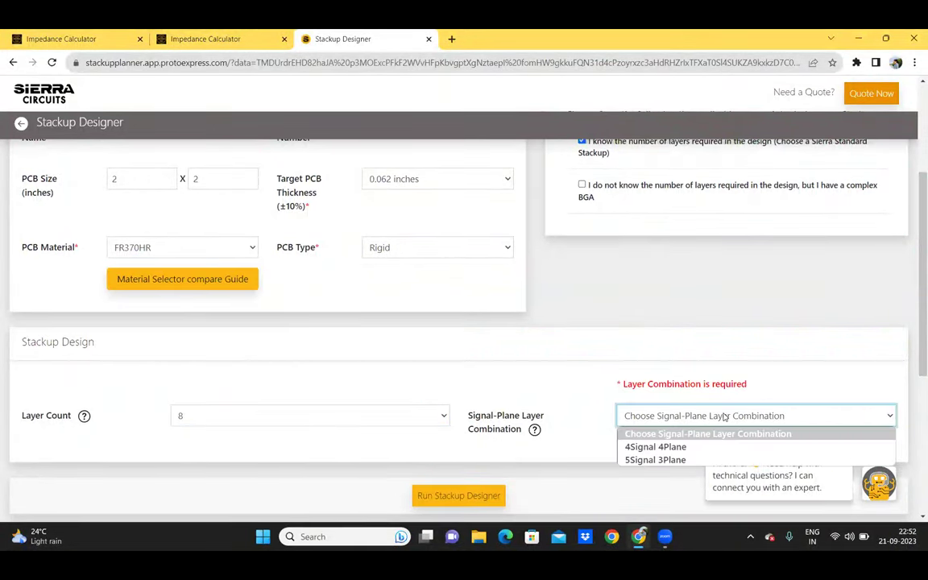
pyautogui.click(687, 447)
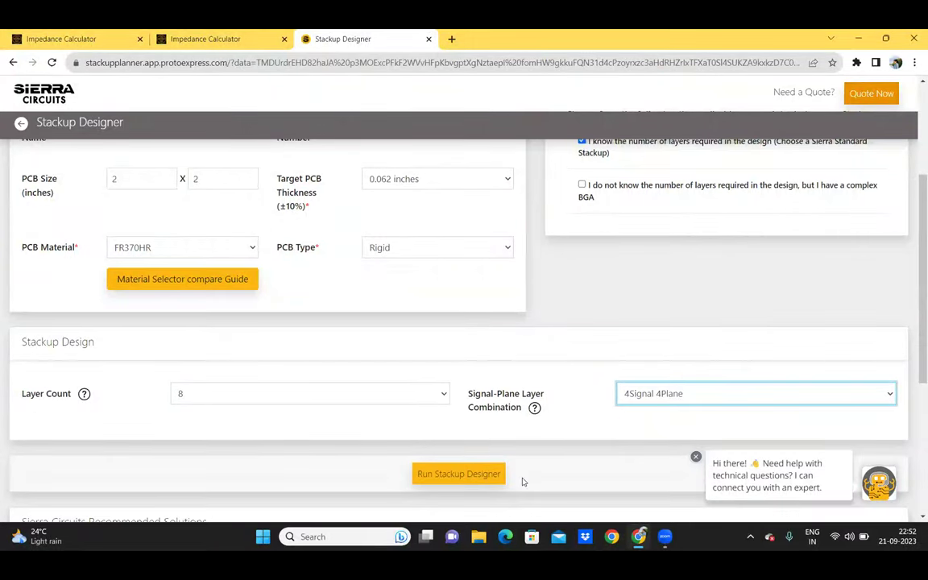
pyautogui.click(459, 475)
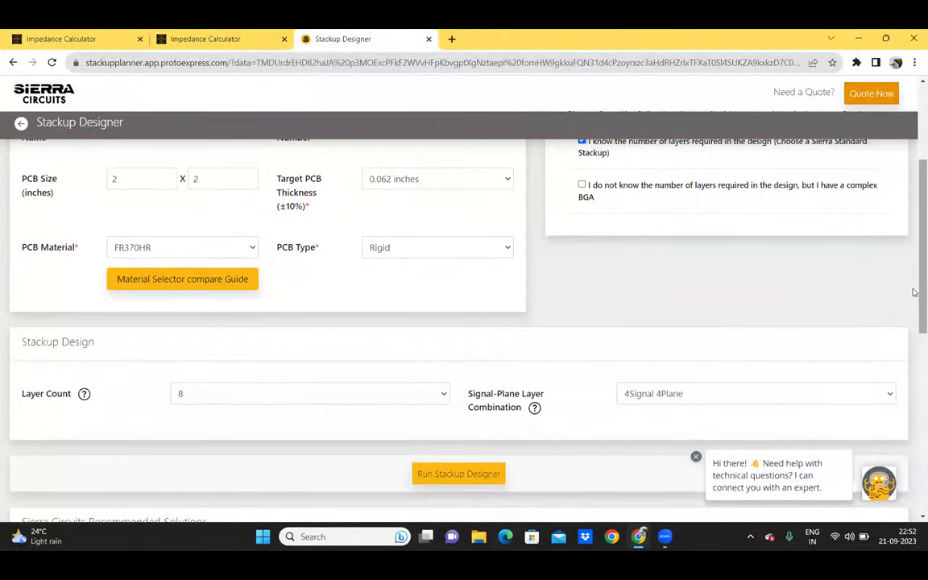
# Examine the recommended stackup solutions and the help explaining the STD and HDI types.
pyautogui.moveTo(915, 286); pyautogui.dragTo(915, 405)
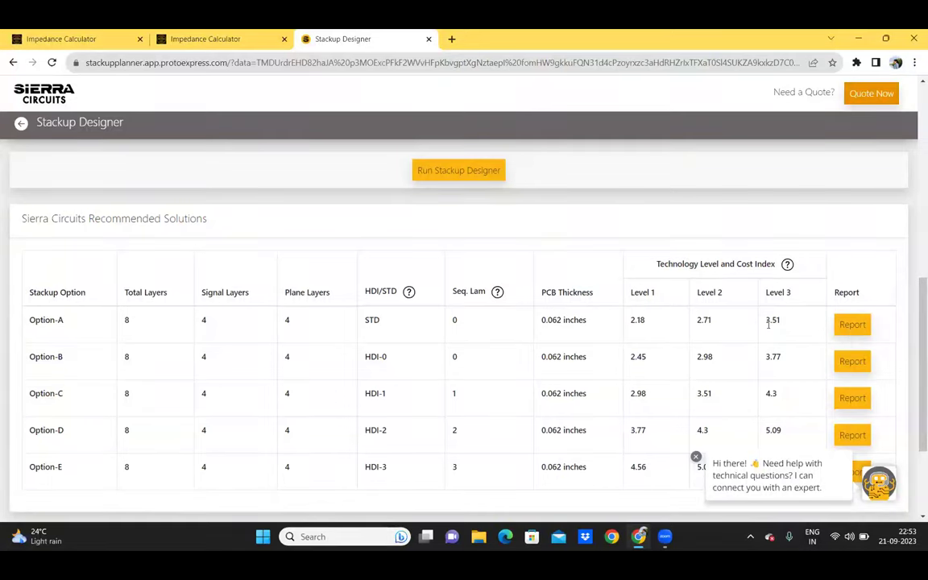
pyautogui.click(408, 292)
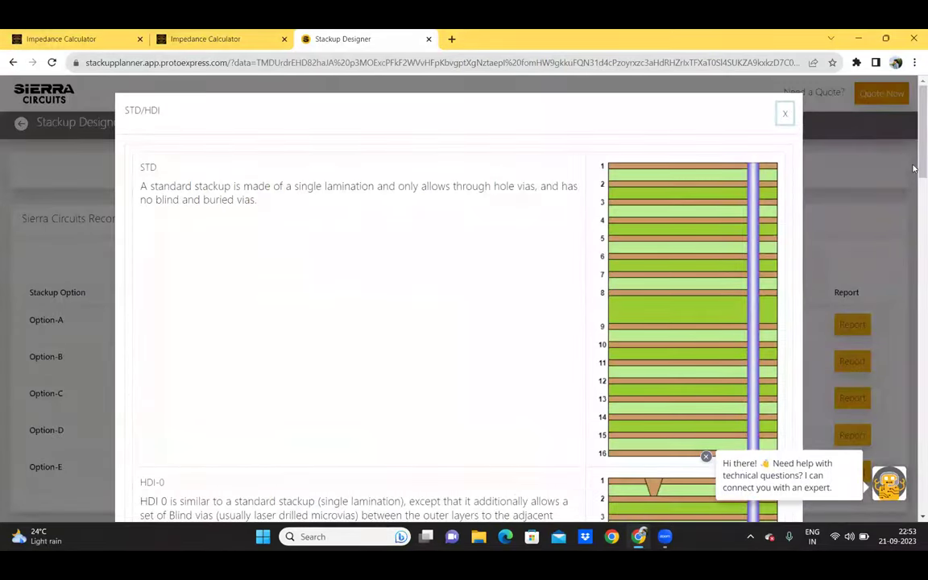
pyautogui.scroll(-3, 910, 165)
pyautogui.scroll(3, 871, 149)
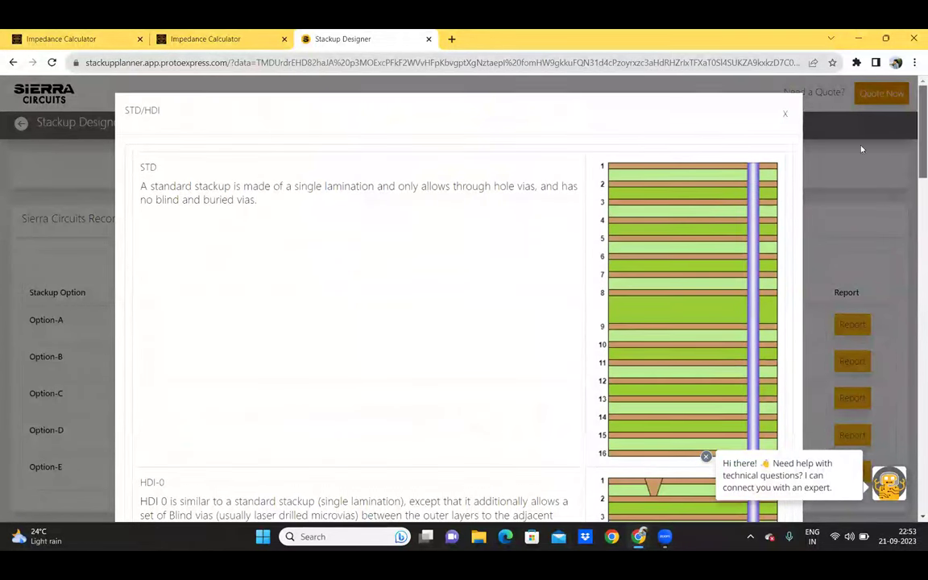
pyautogui.click(786, 115)
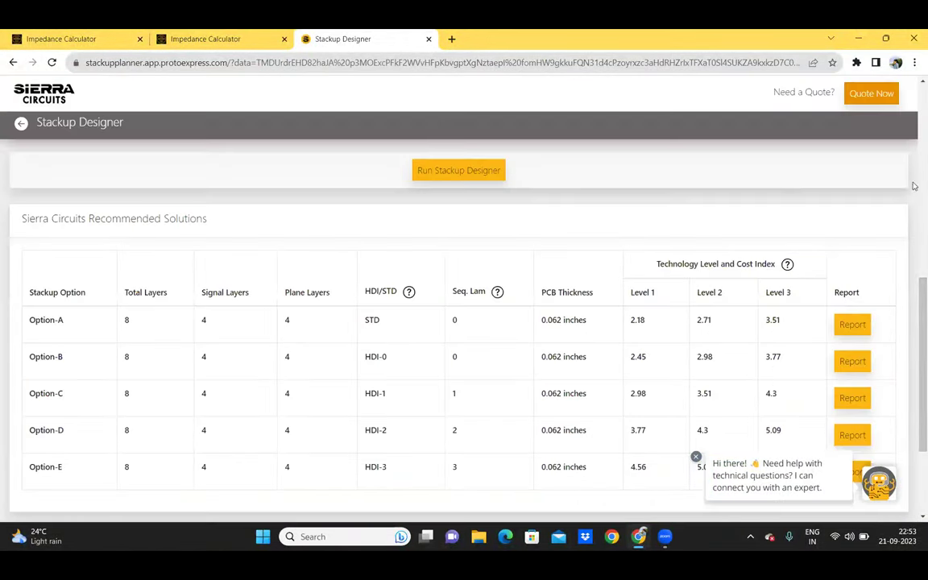
# Open the report for stackup Option-A and review its customer input and layer table.
pyautogui.click(851, 325)
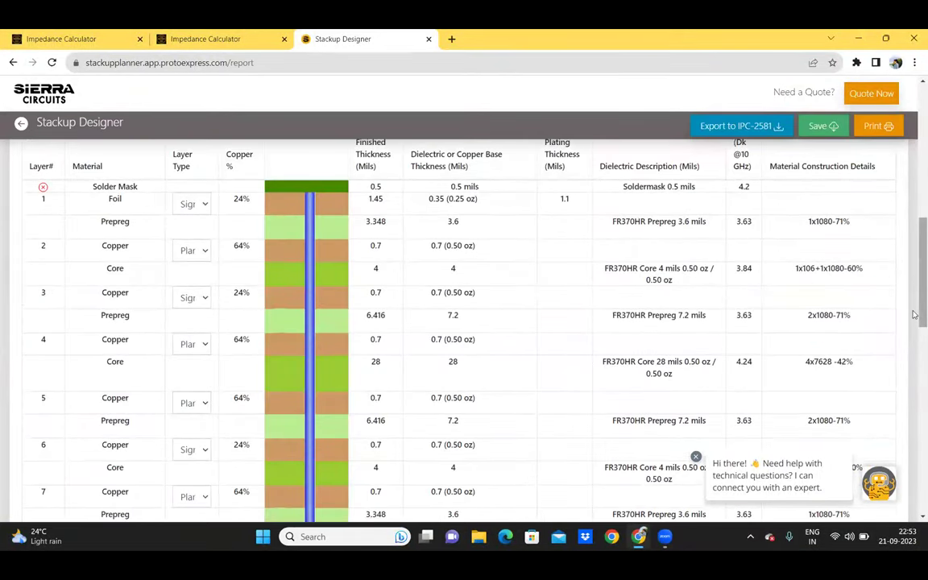
pyautogui.moveTo(914, 314); pyautogui.dragTo(914, 195)
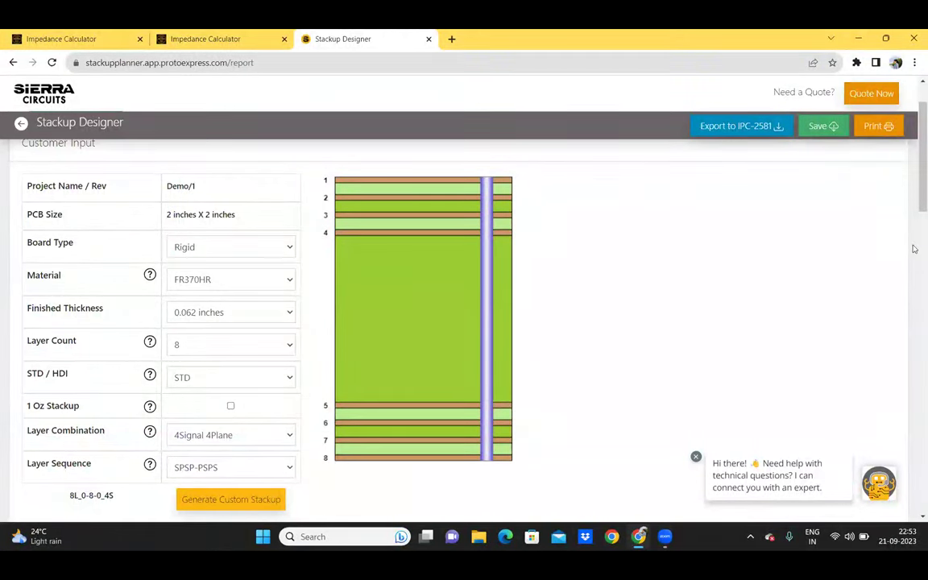
pyautogui.moveTo(914, 207); pyautogui.dragTo(915, 308)
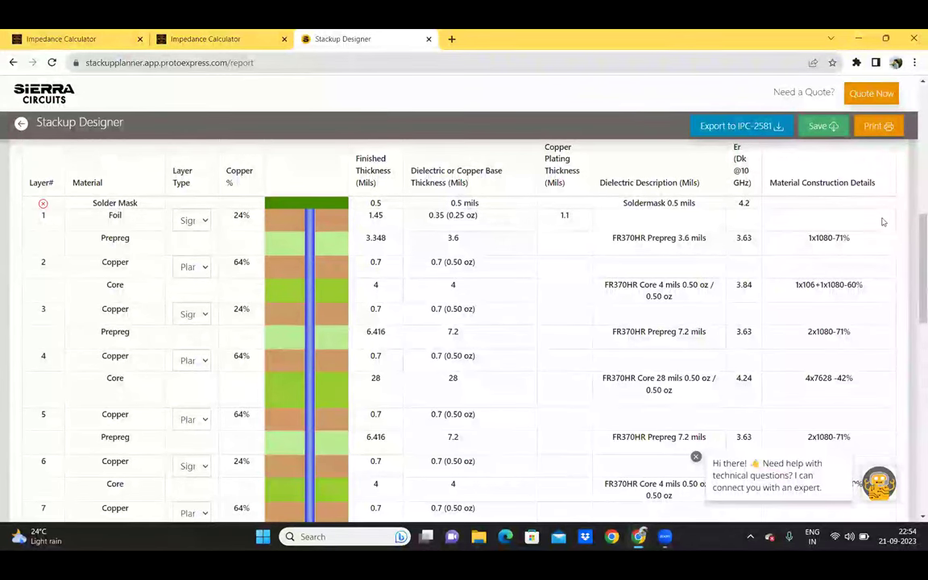
# Change the layer type of copper layers 3 and 6 to Mixed in the stackup table.
pyautogui.scroll(-1, 377, 255)
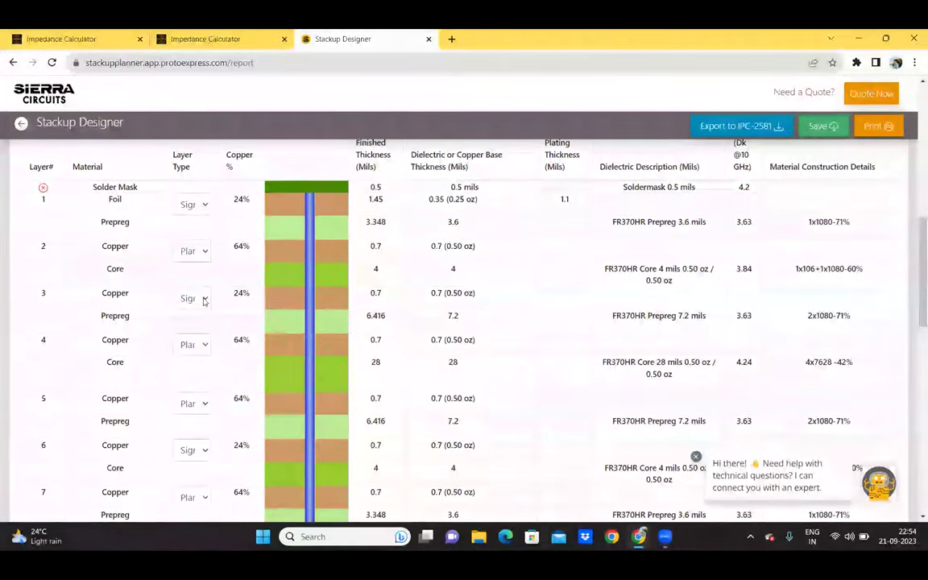
pyautogui.click(204, 299)
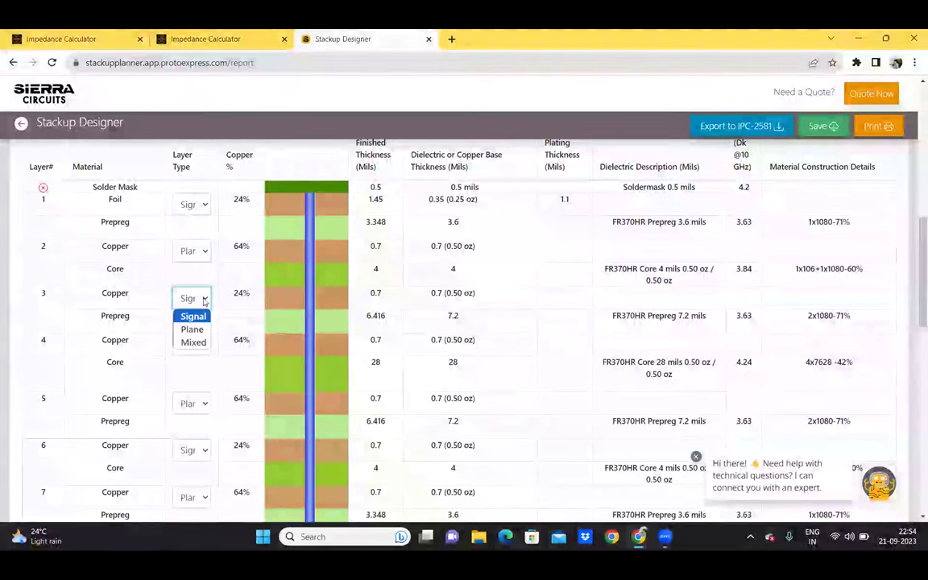
pyautogui.click(193, 343)
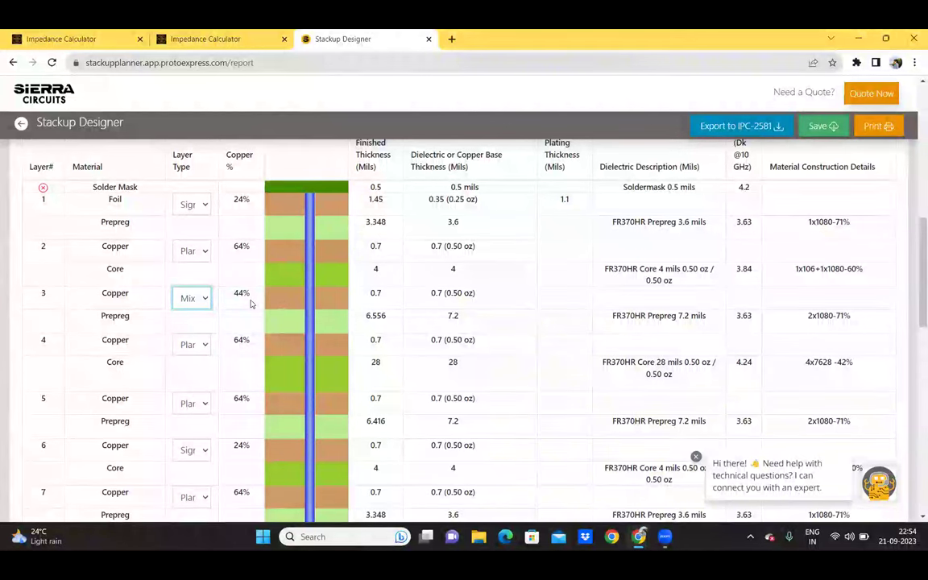
pyautogui.click(201, 451)
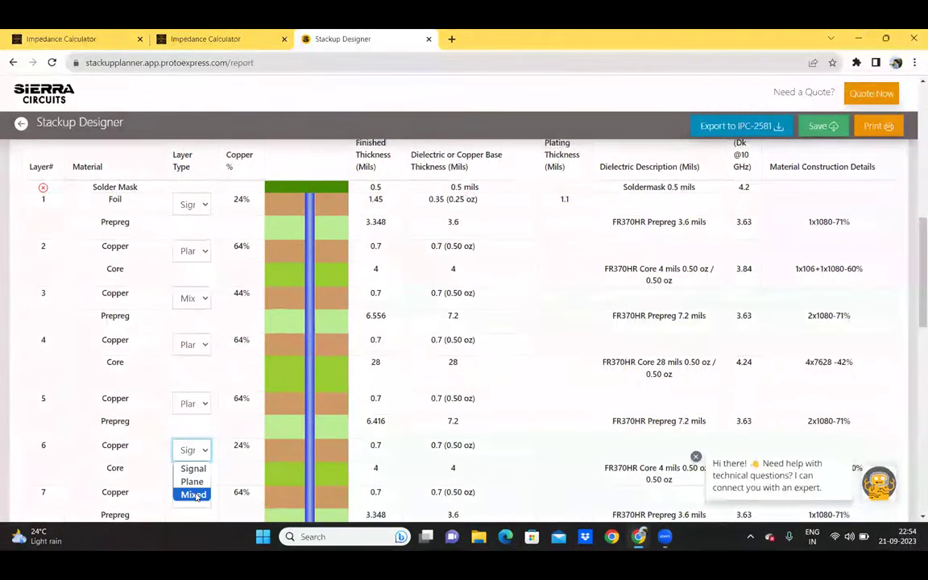
pyautogui.click(194, 495)
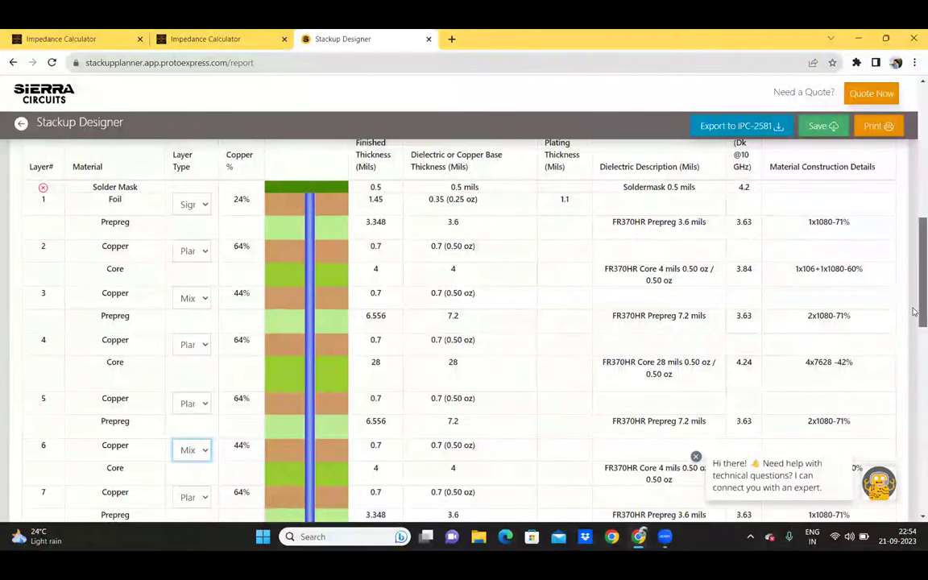
# Remove the solder mask above layer 1 from the stackup.
pyautogui.scroll(1, 915, 314)
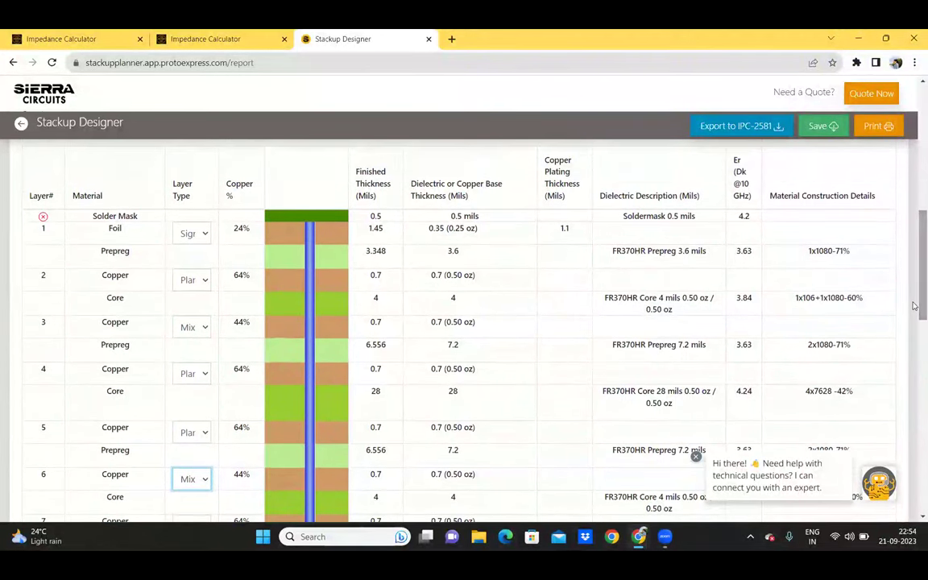
pyautogui.click(43, 217)
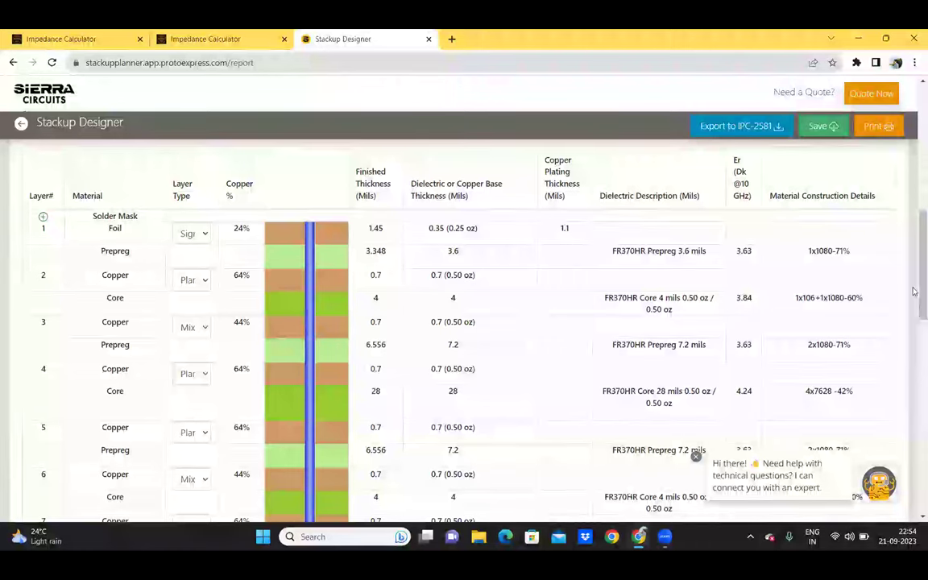
pyautogui.scroll(-3, 915, 283)
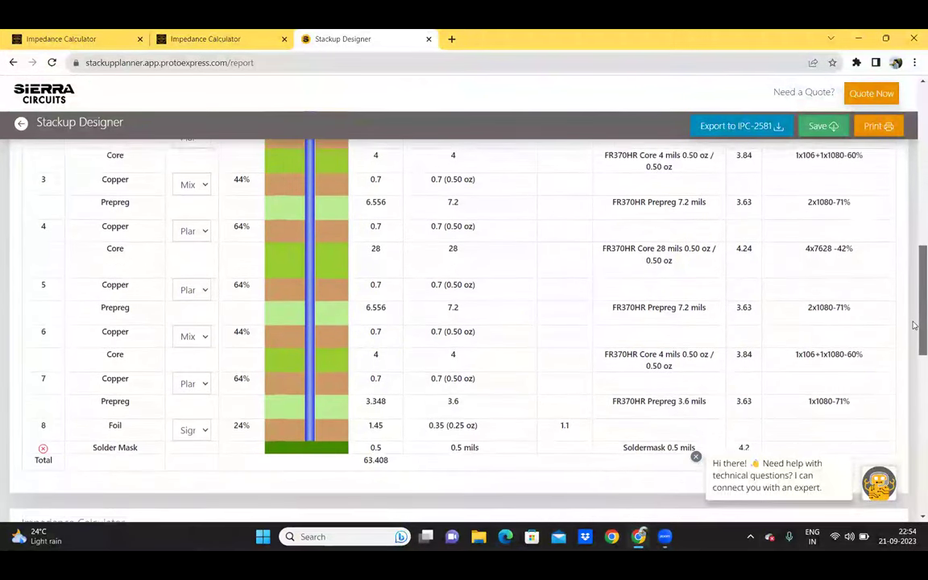
# Add a row to the report's impedance calculator and set its signal layer to 3.
pyautogui.scroll(1, 915, 308)
pyautogui.scroll(-3, 915, 338)
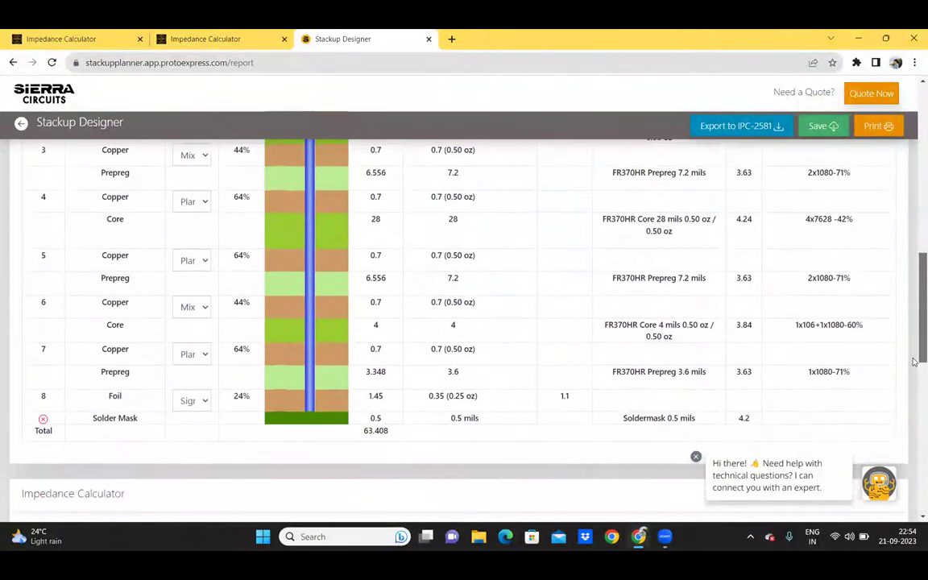
pyautogui.scroll(-1, 915, 366)
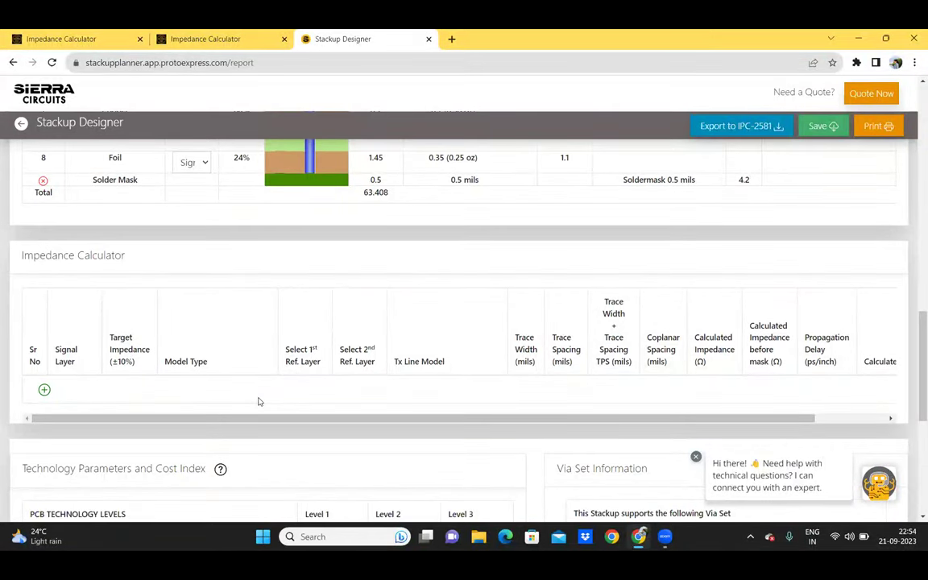
pyautogui.click(44, 390)
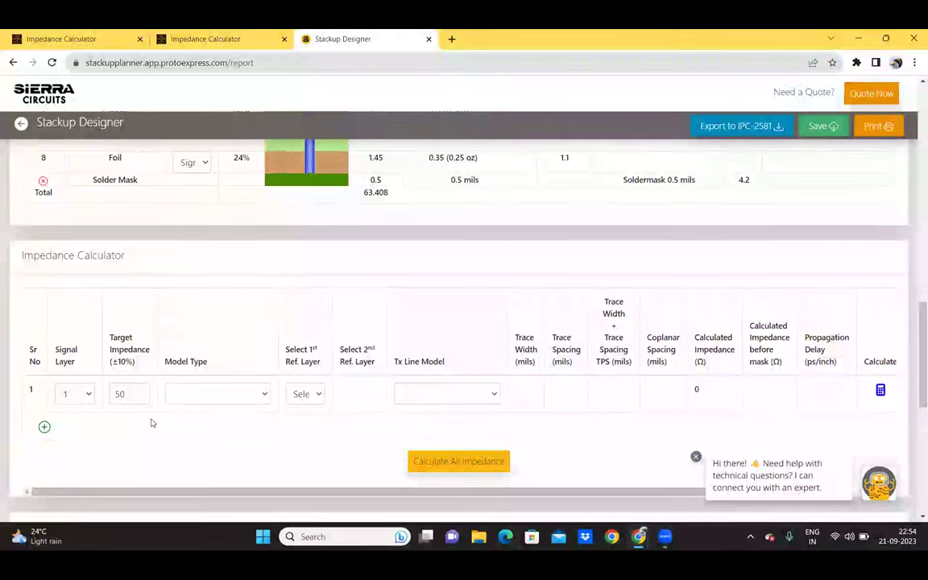
pyautogui.click(88, 401)
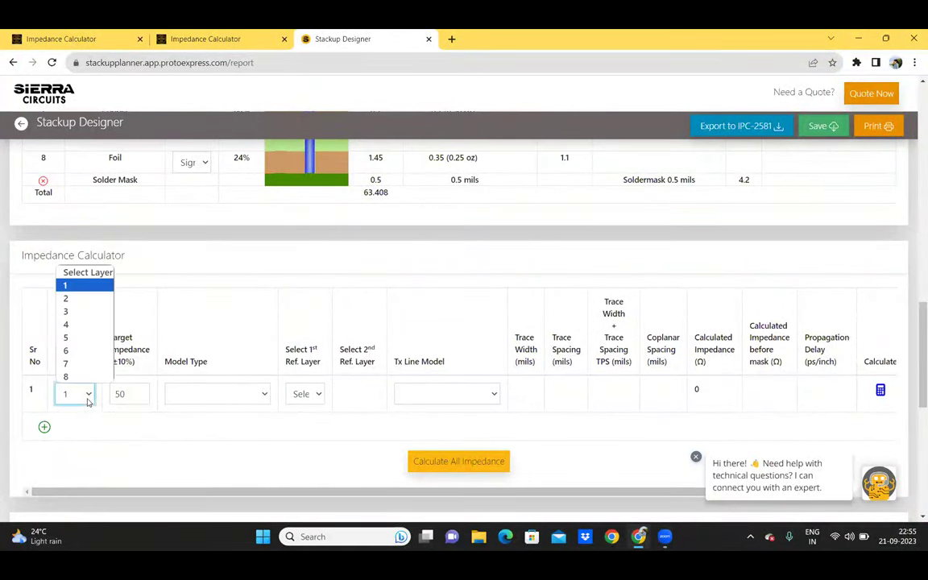
pyautogui.click(85, 315)
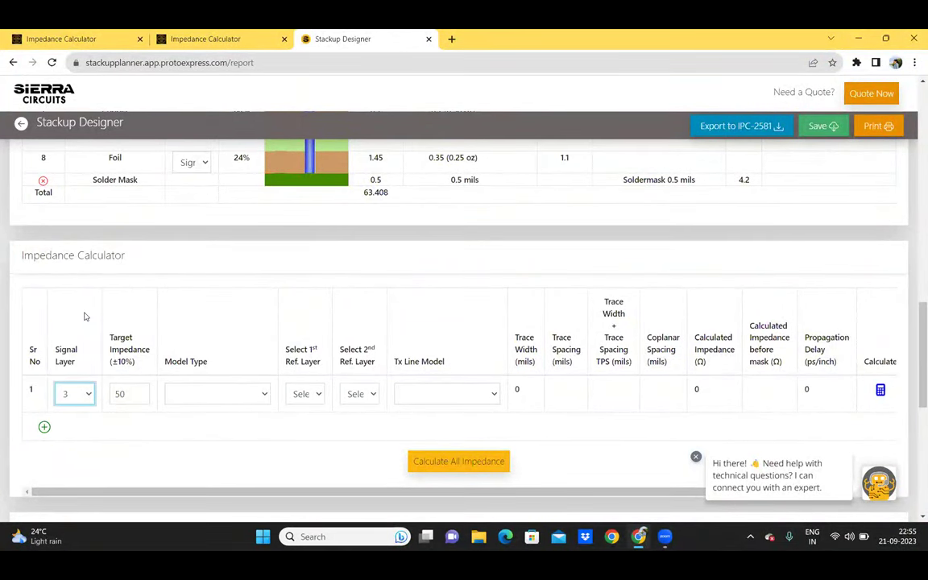
# Set the layer 3 row's target impedance to 100 ohms and its model type to Differential Pair.
pyautogui.click(137, 390)
pyautogui.press('BackSpace')
pyautogui.press('BackSpace')
pyautogui.write('1')
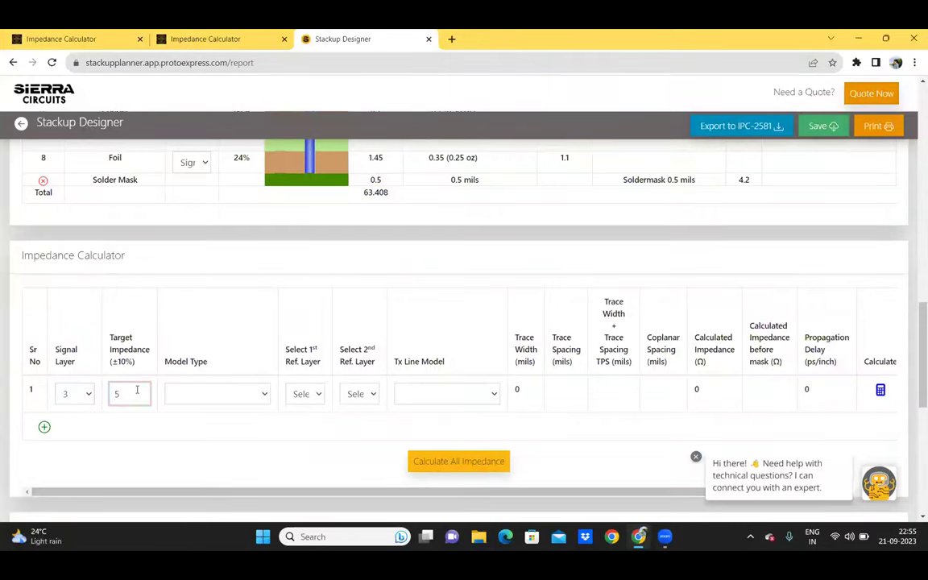
pyautogui.write('00')
pyautogui.click(234, 401)
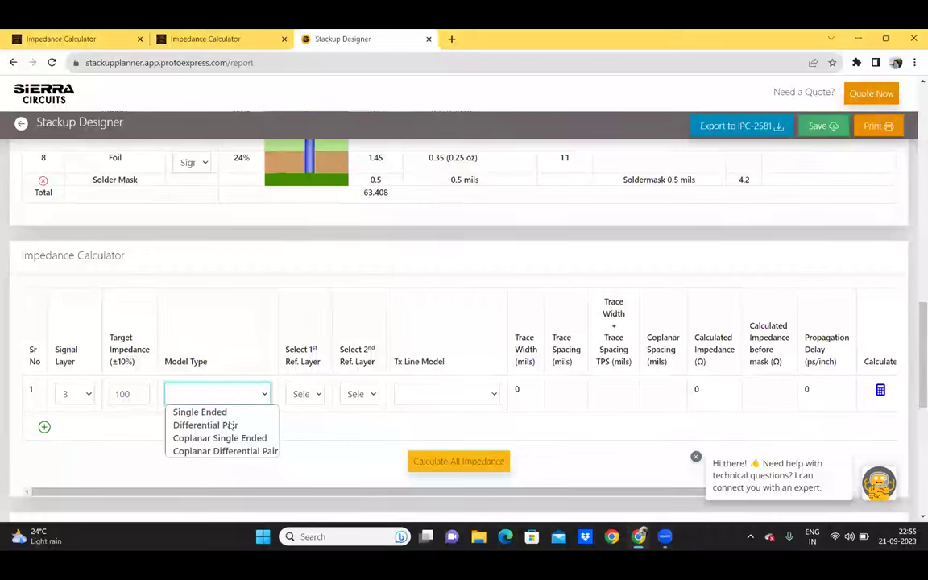
pyautogui.click(232, 424)
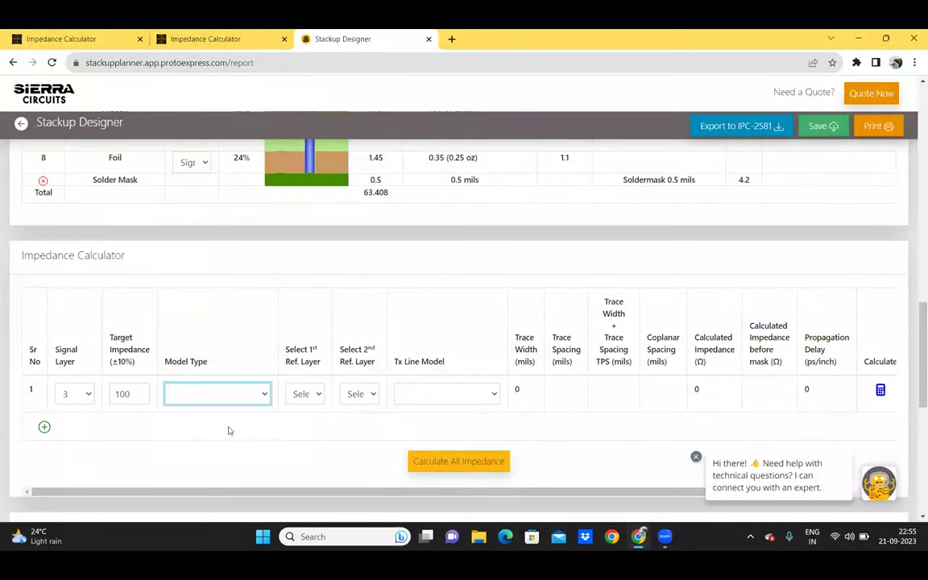
# Select layers 2 and 4 as the first and second reference layers, with Stripline Differential Pair as the Tx line model.
pyautogui.click(301, 395)
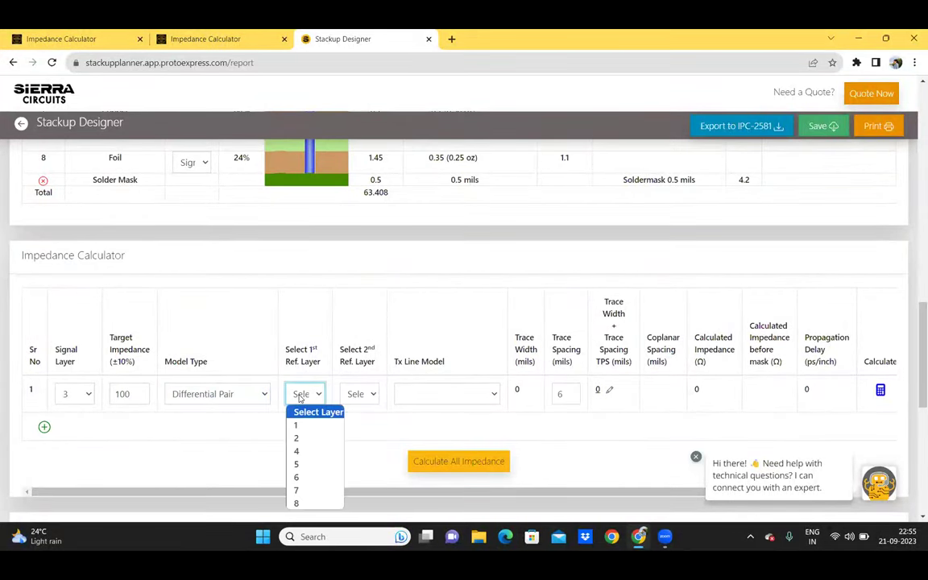
pyautogui.click(300, 438)
pyautogui.click(356, 395)
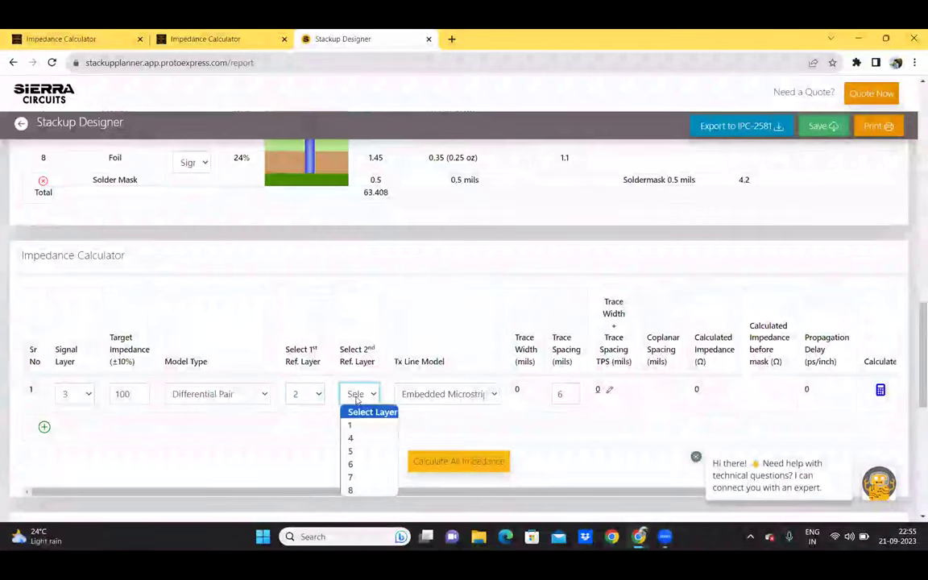
pyautogui.click(351, 439)
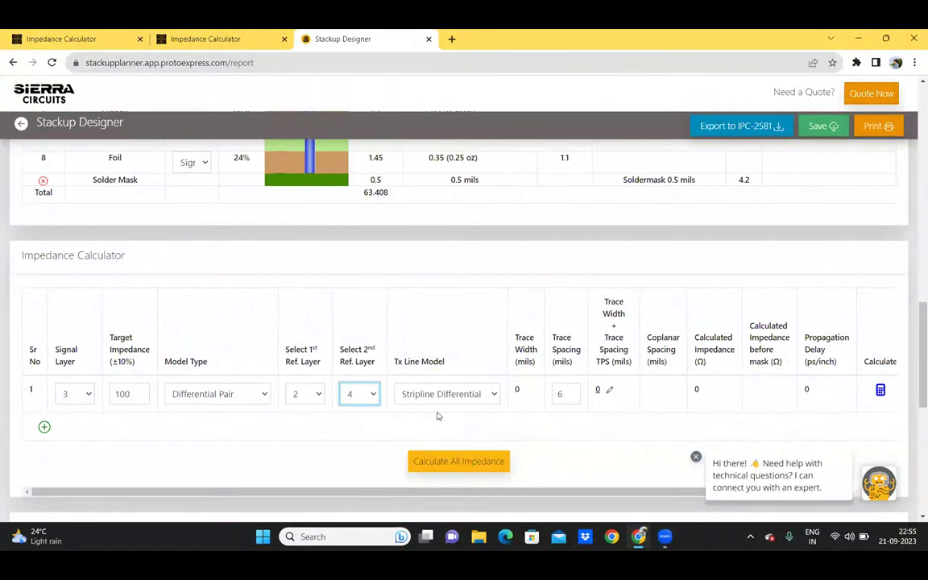
pyautogui.click(491, 395)
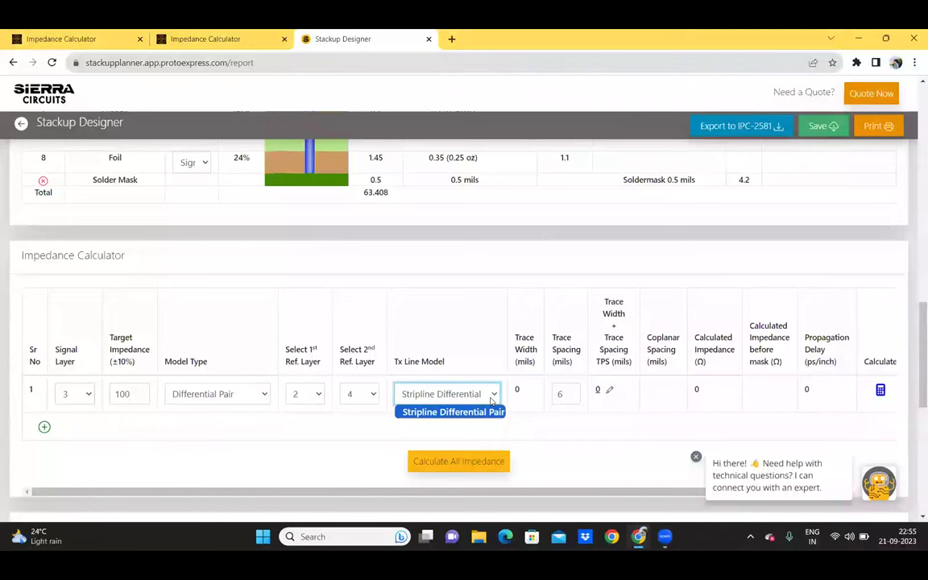
pyautogui.click(492, 411)
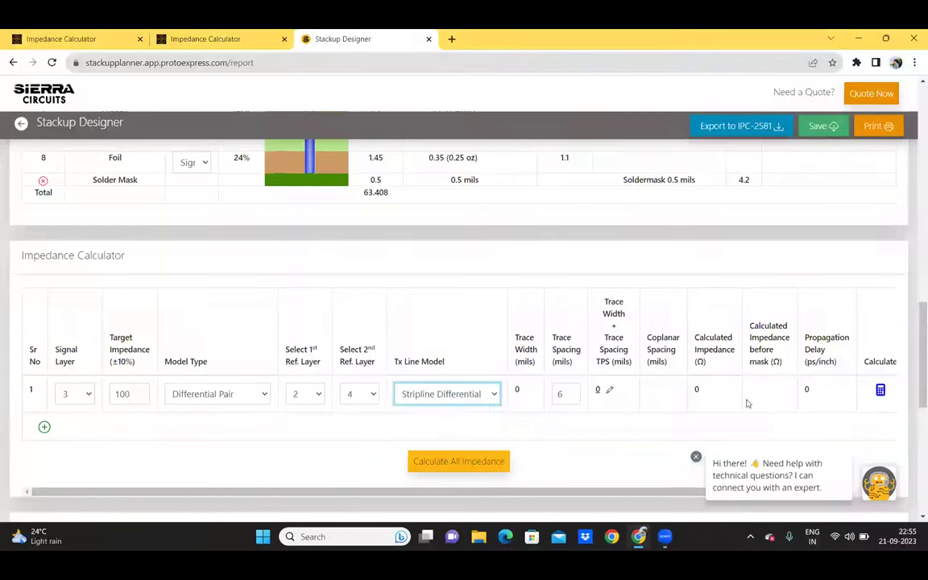
# Calculate the impedance of the layer 3 differential pair and review its results alongside the stackup table.
pyautogui.click(881, 393)
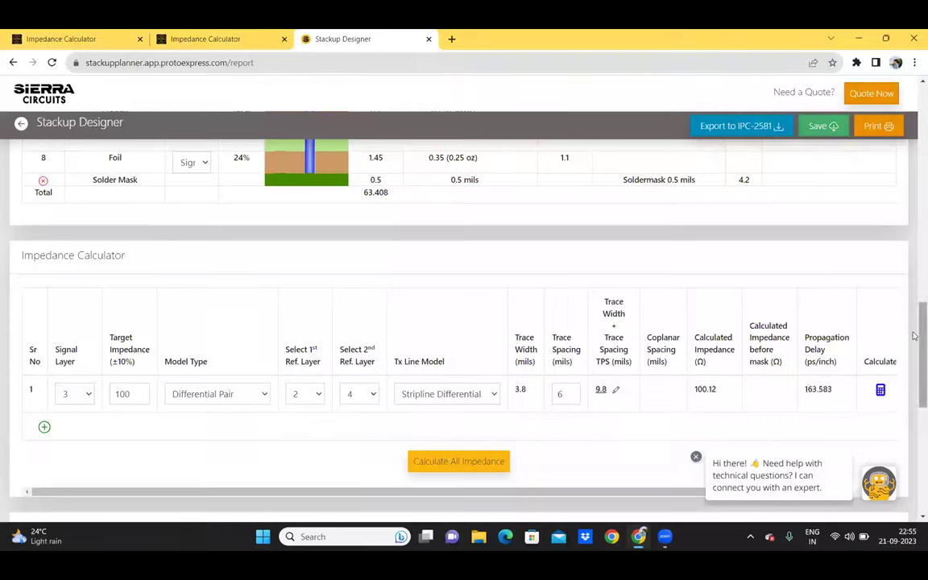
pyautogui.scroll(-1, 917, 338)
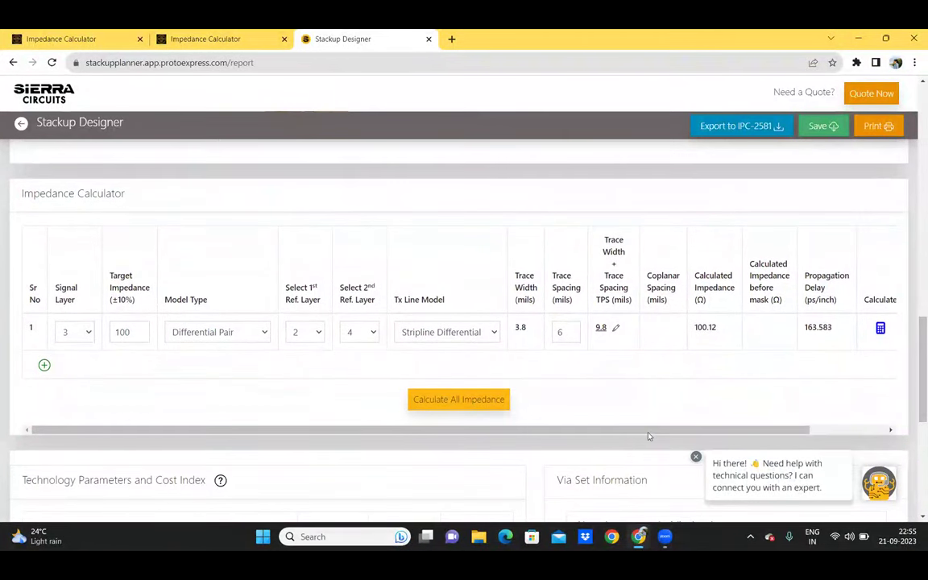
pyautogui.moveTo(713, 433); pyautogui.dragTo(790, 433)
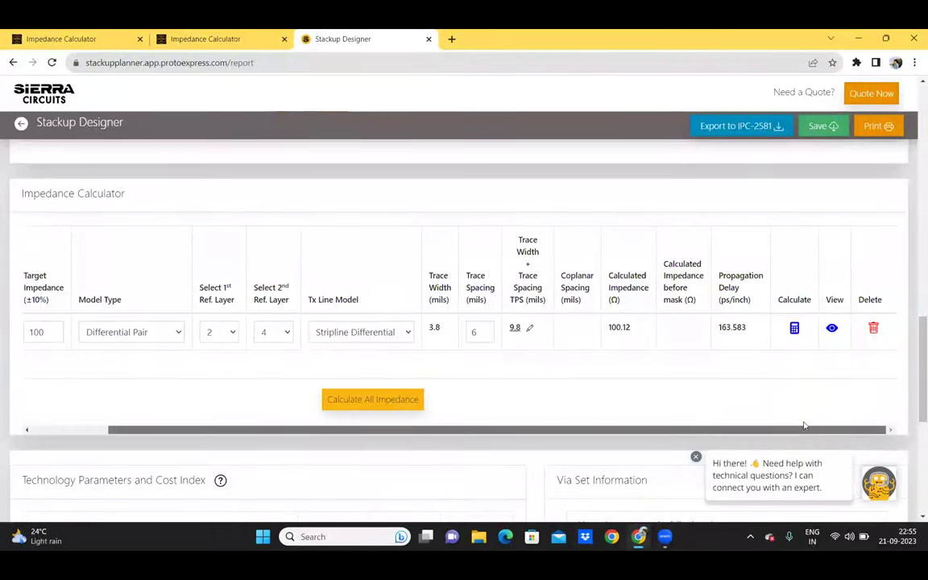
pyautogui.moveTo(916, 396); pyautogui.dragTo(916, 368)
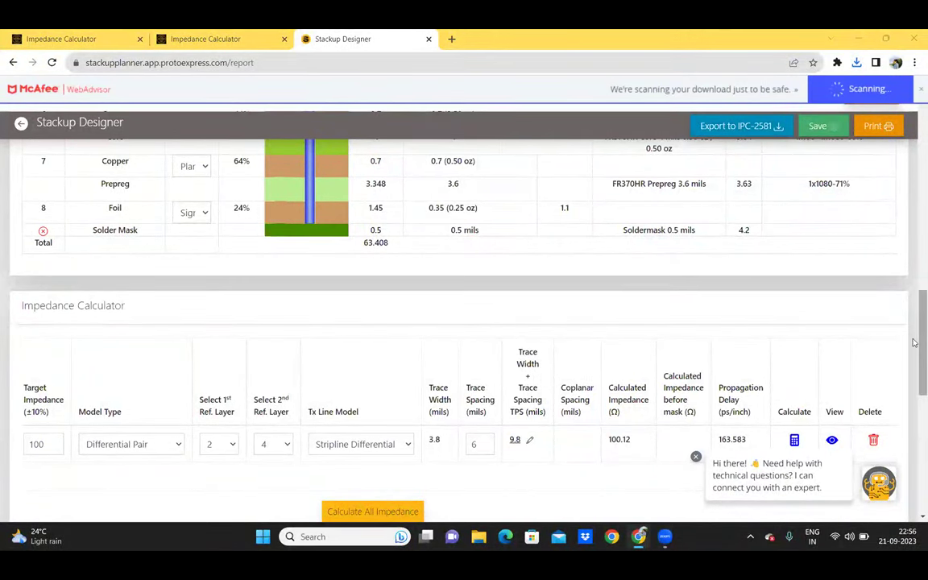
pyautogui.scroll(1, 914, 322)
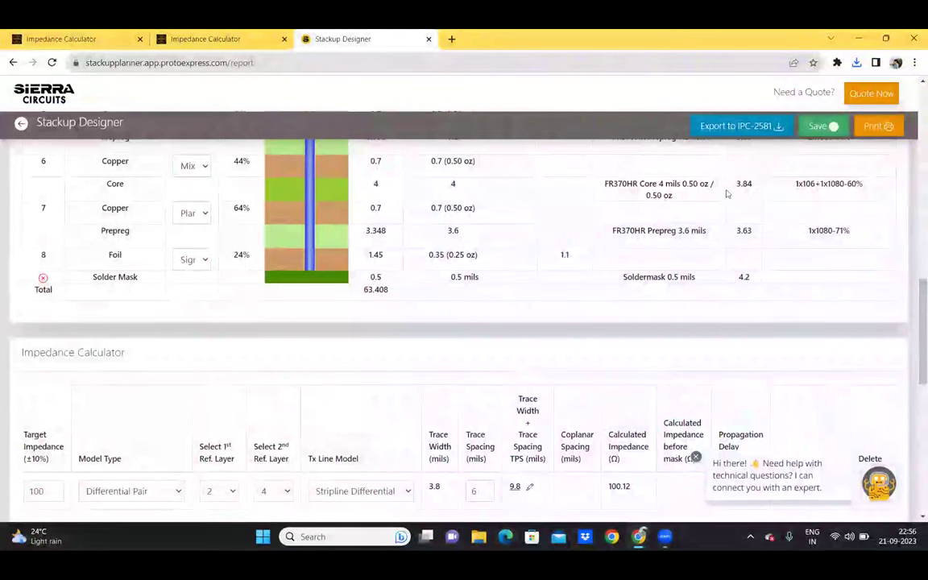